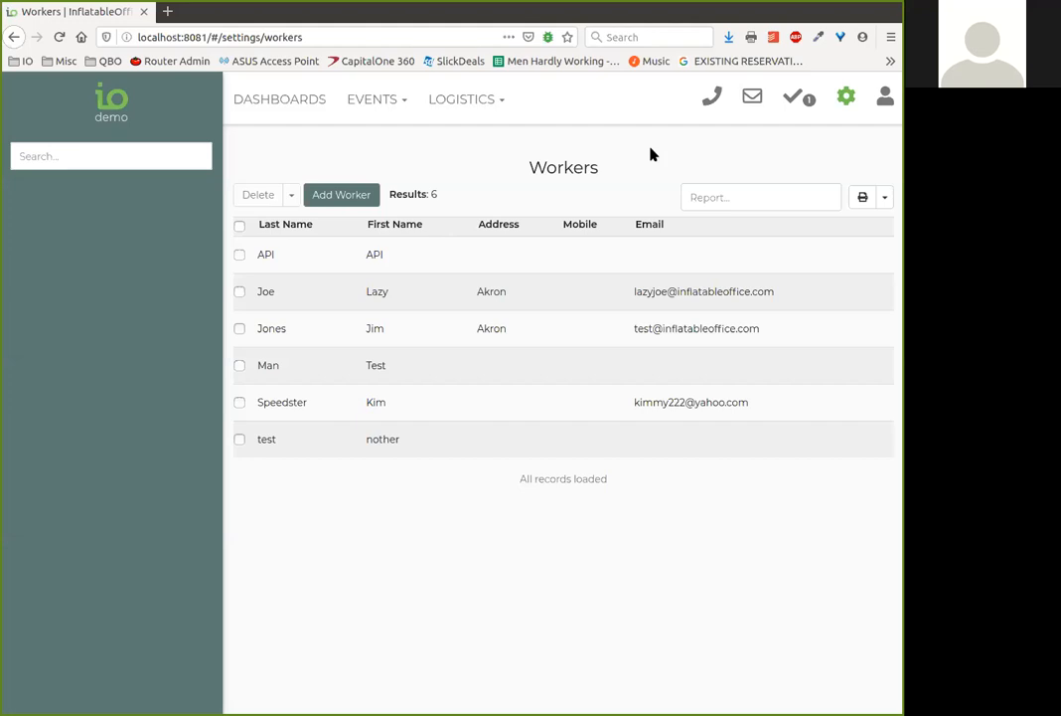
Copy the link location of the Worker Site entry under Logistics
click(504, 103)
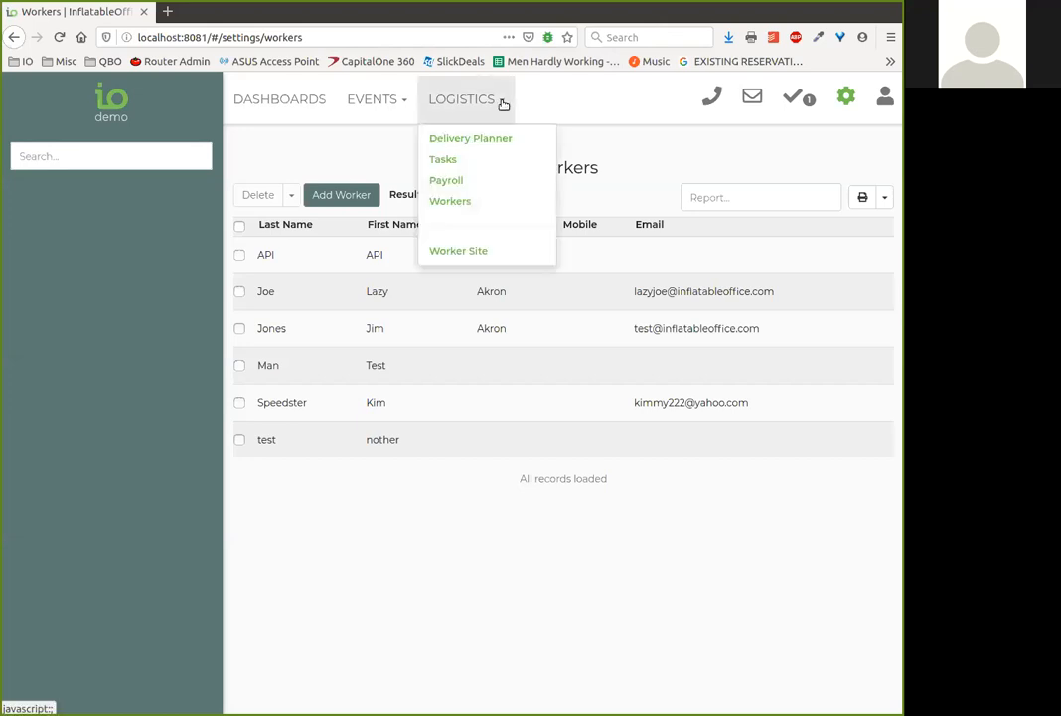
right_click(473, 255)
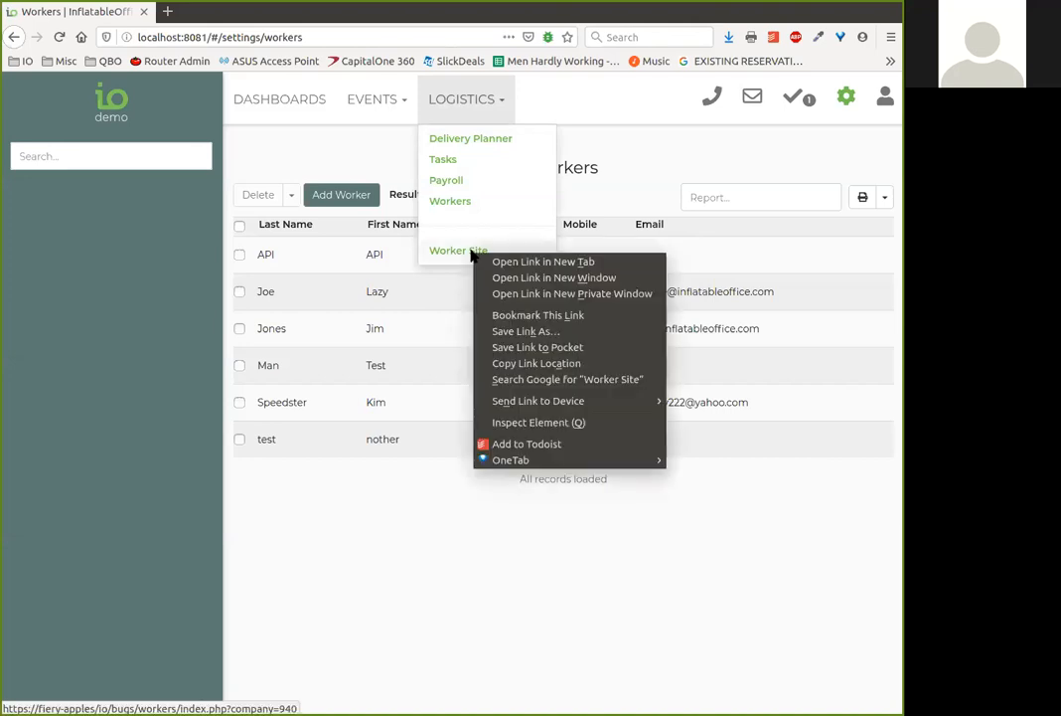
click(548, 364)
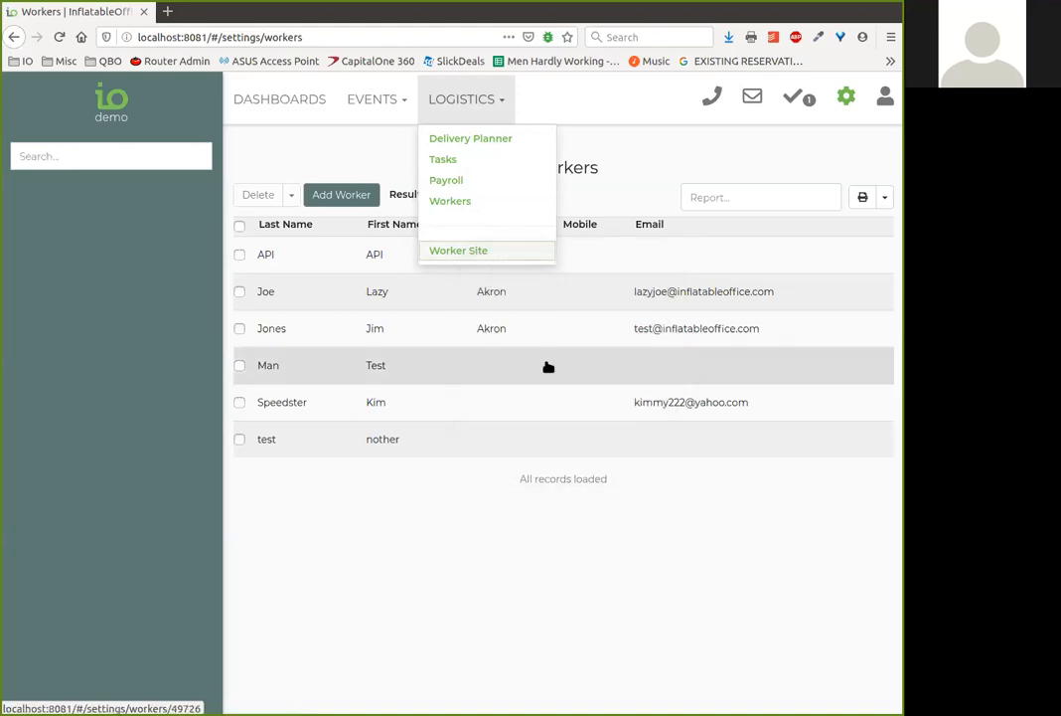
click(626, 172)
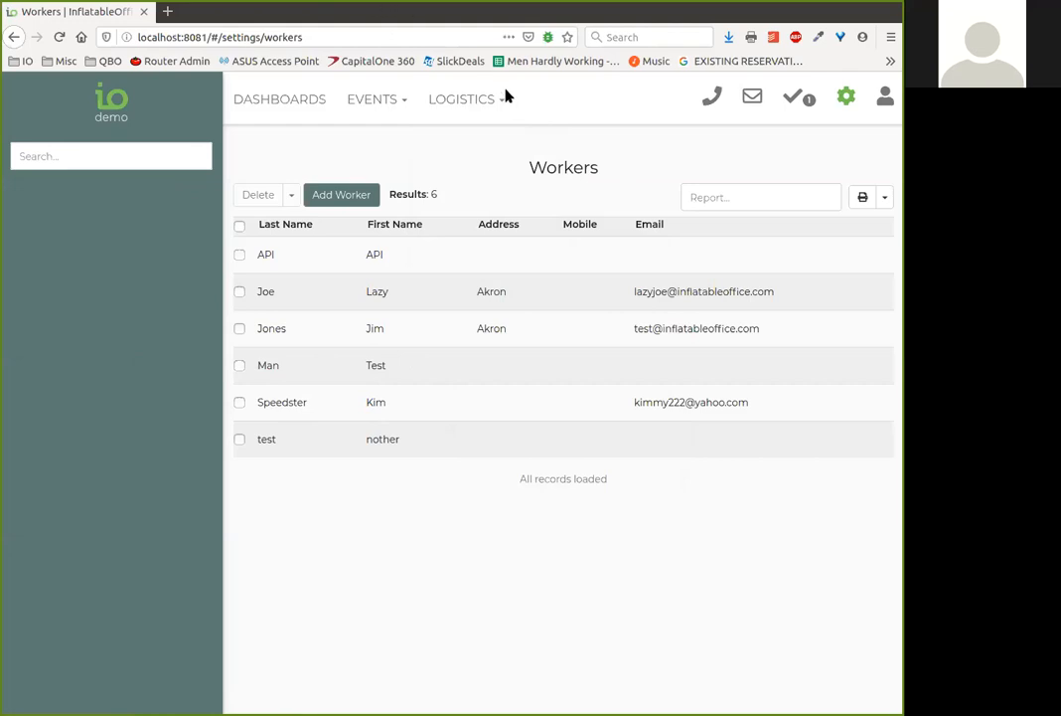
Switch to the blank email draft and change its recipient type to Bcc
key(alt+Tab)
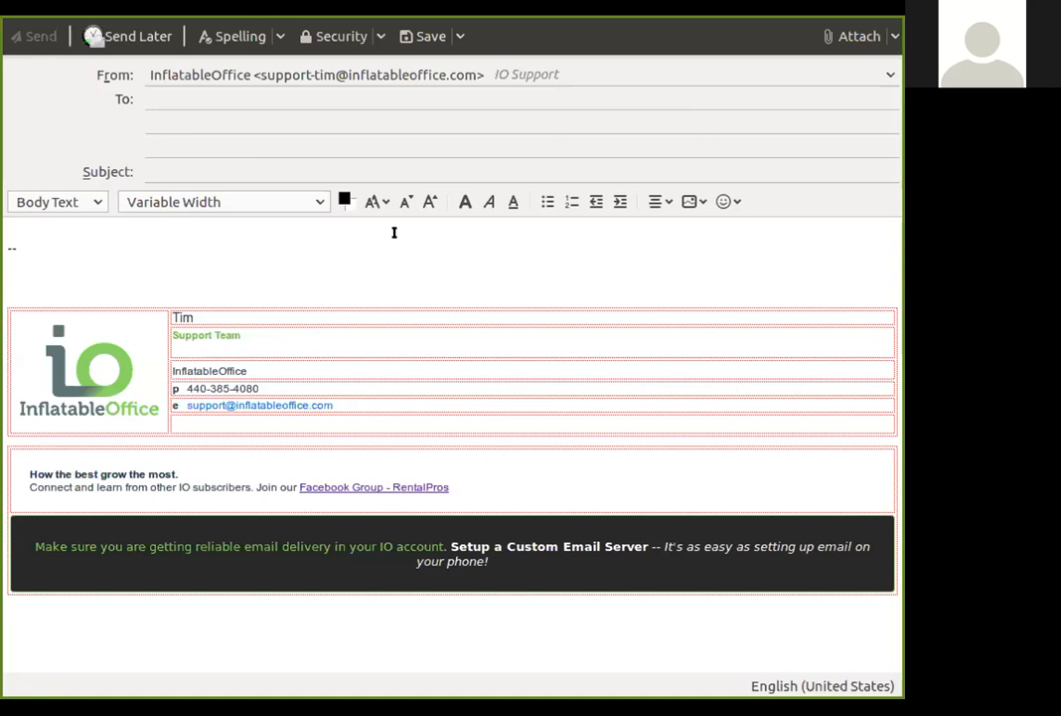
click(124, 99)
click(92, 168)
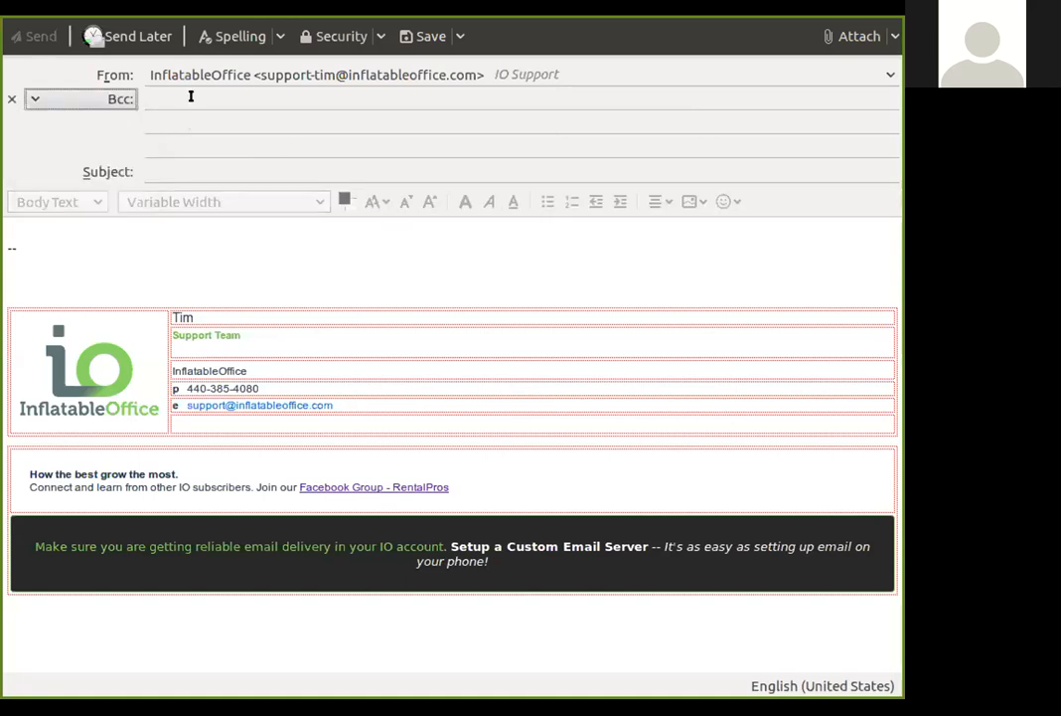
Add two blank lines above the signature and return to the start of the email body
click(147, 222)
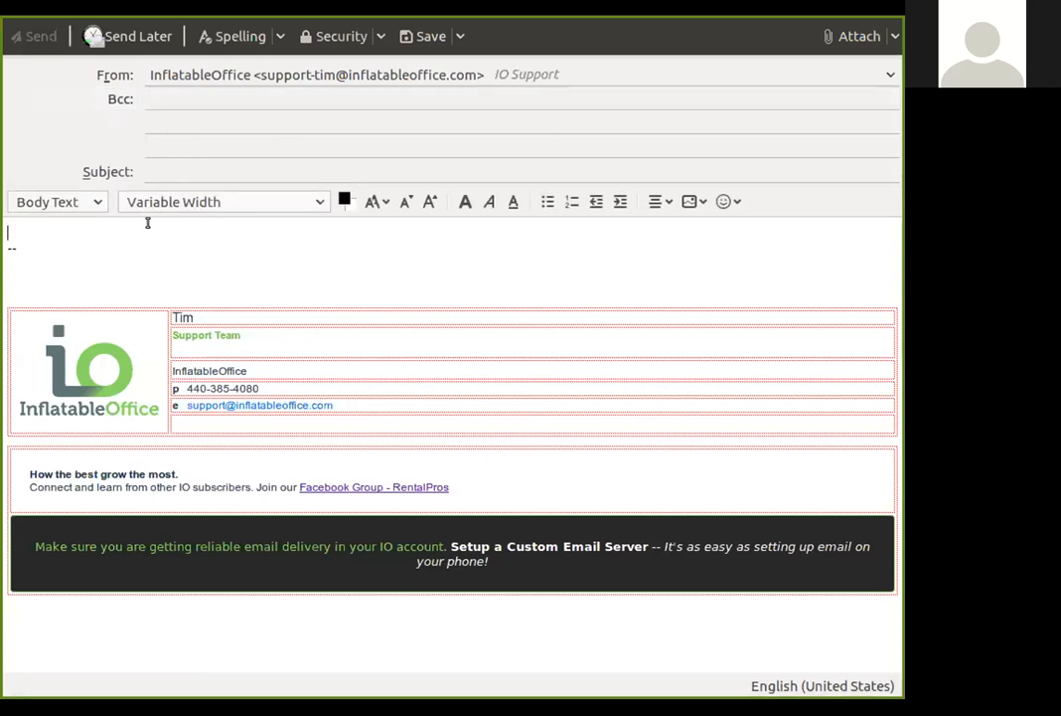
key(Return)
key(Return)
key(Up)
key(Up)
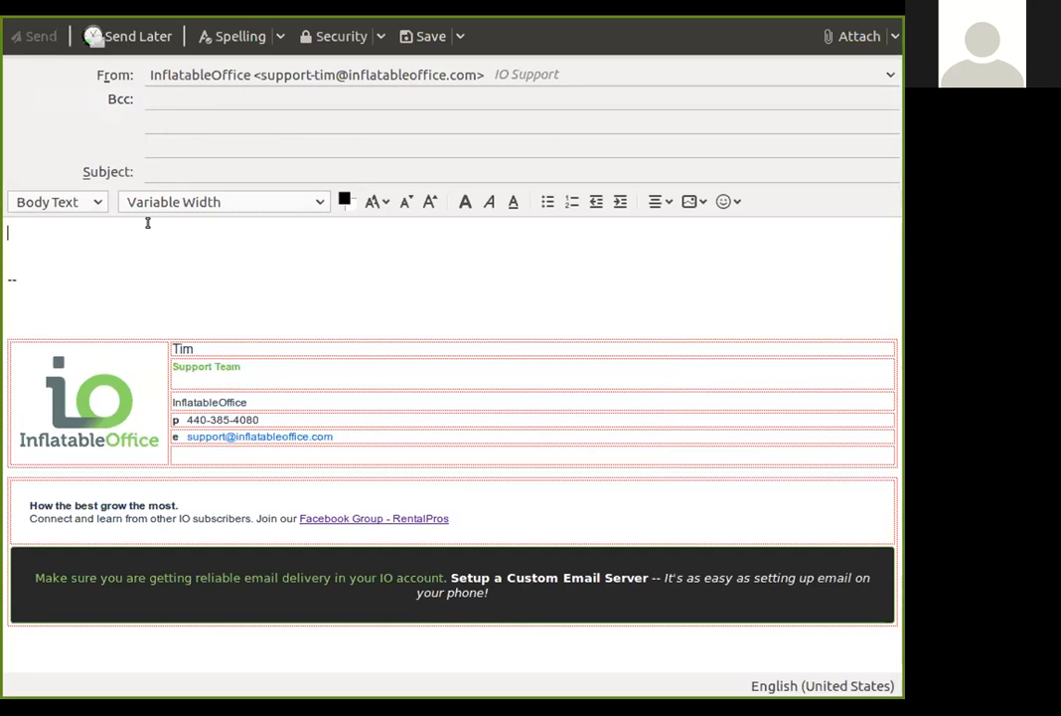
Write "Register here to work." in the email body and paste the copied Worker Site link on the line below
text(W)
key(BackSpace)
text(Register here to wo)
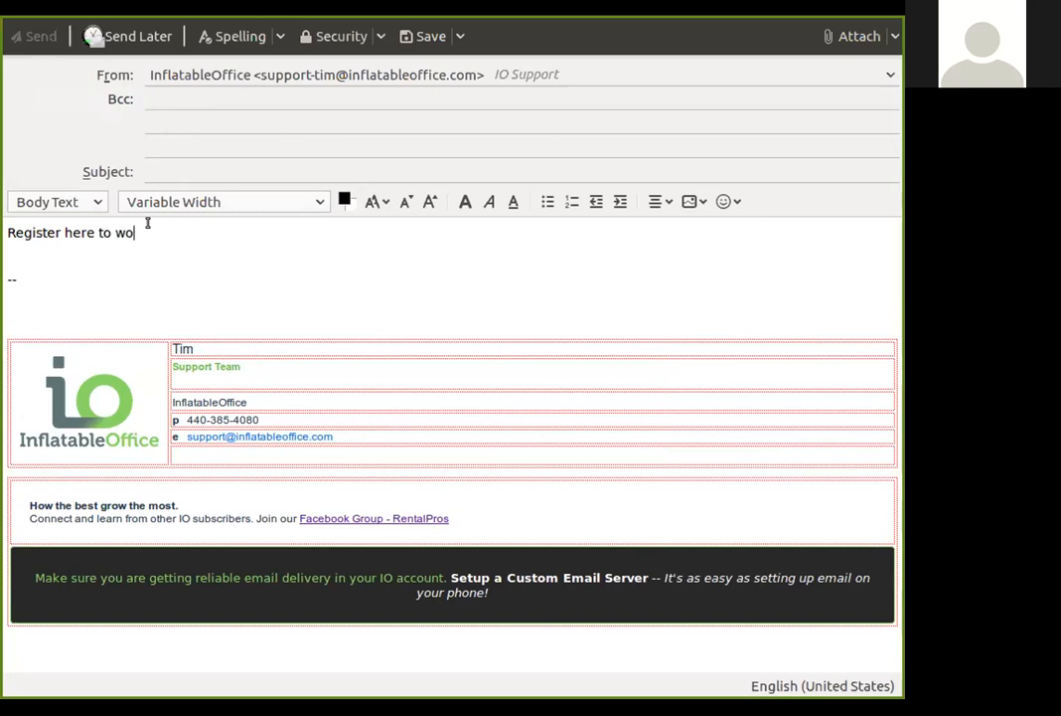
text(rk.)
key(Return)
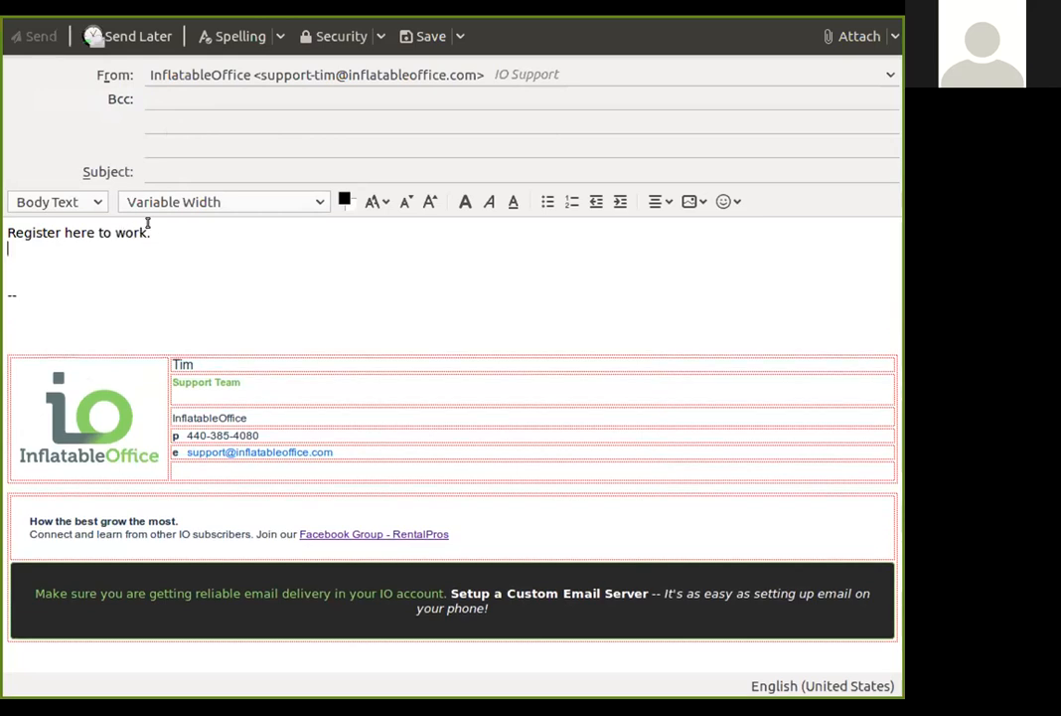
key(ctrl+v)
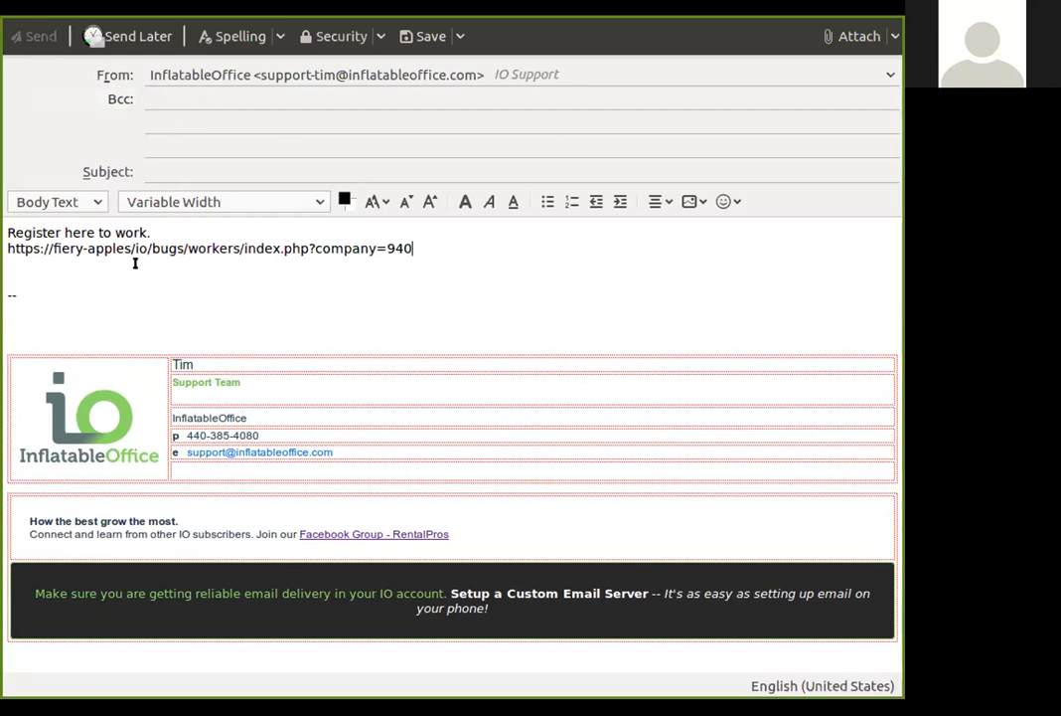
Highlight the base address and the company parameter of the pasted link, and add two blank lines below it
drag(8, 246, 187, 245)
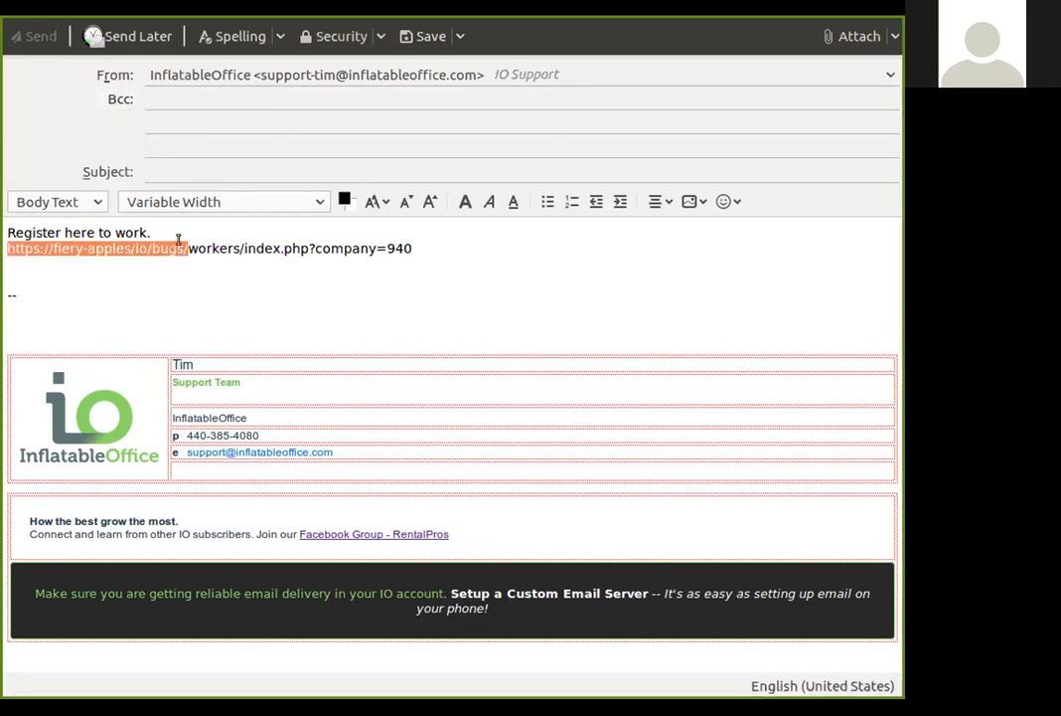
click(187, 246)
drag(410, 244, 308, 240)
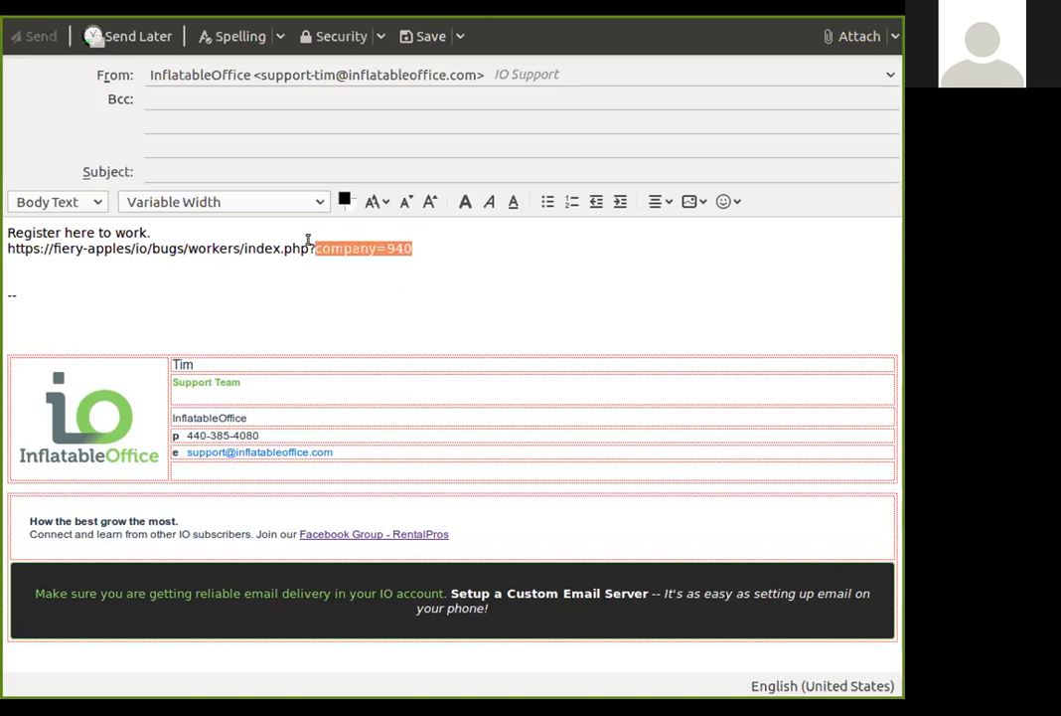
click(425, 246)
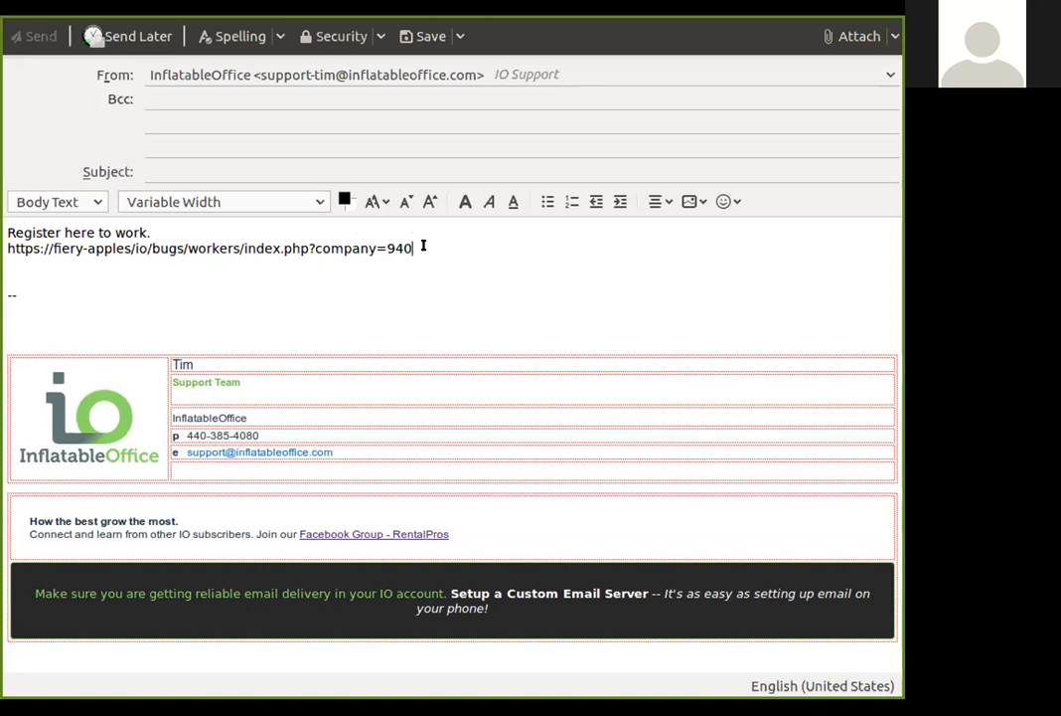
key(Return)
key(Return)
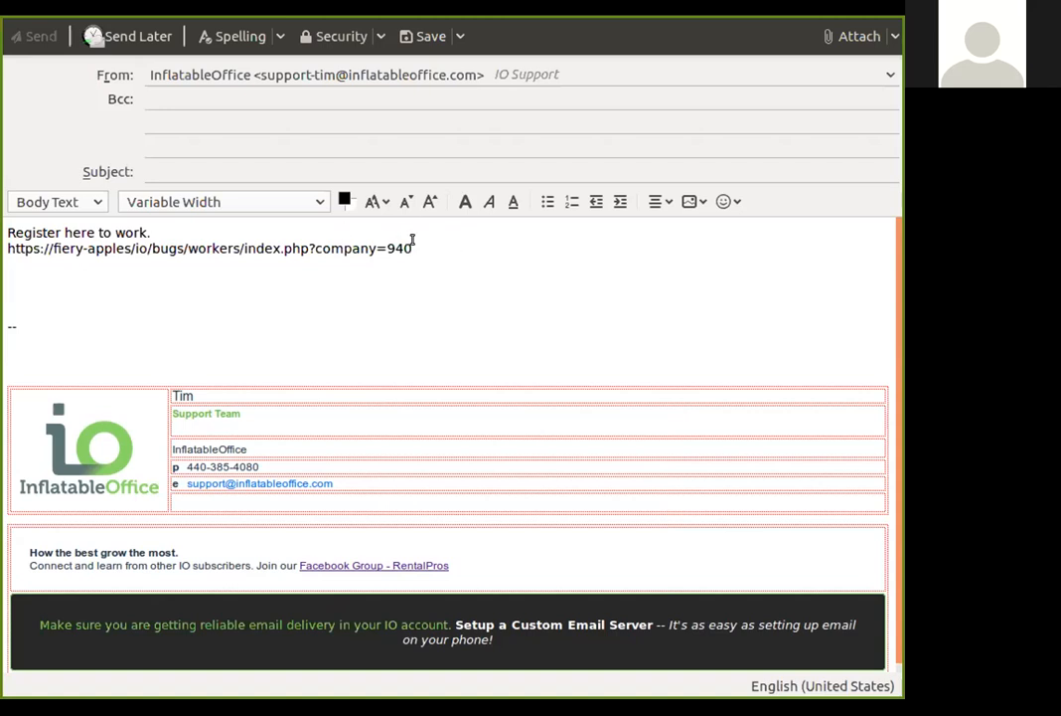
Open the Worker Site link in a private browser window and bring up the worker registration form
drag(409, 247, 8, 248)
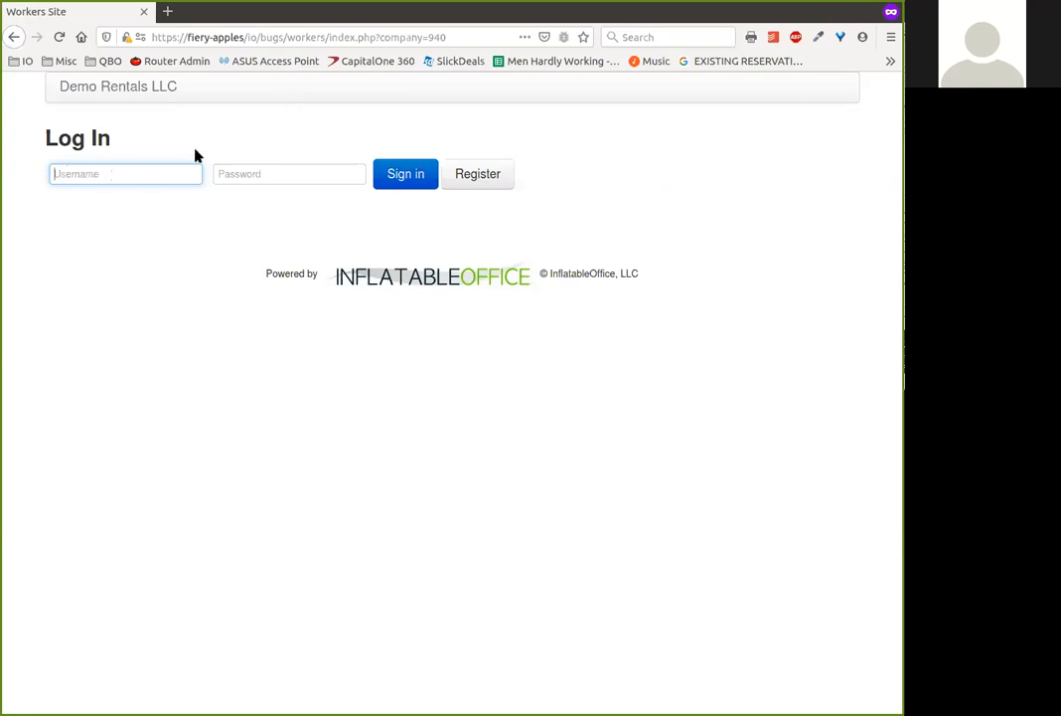
click(477, 175)
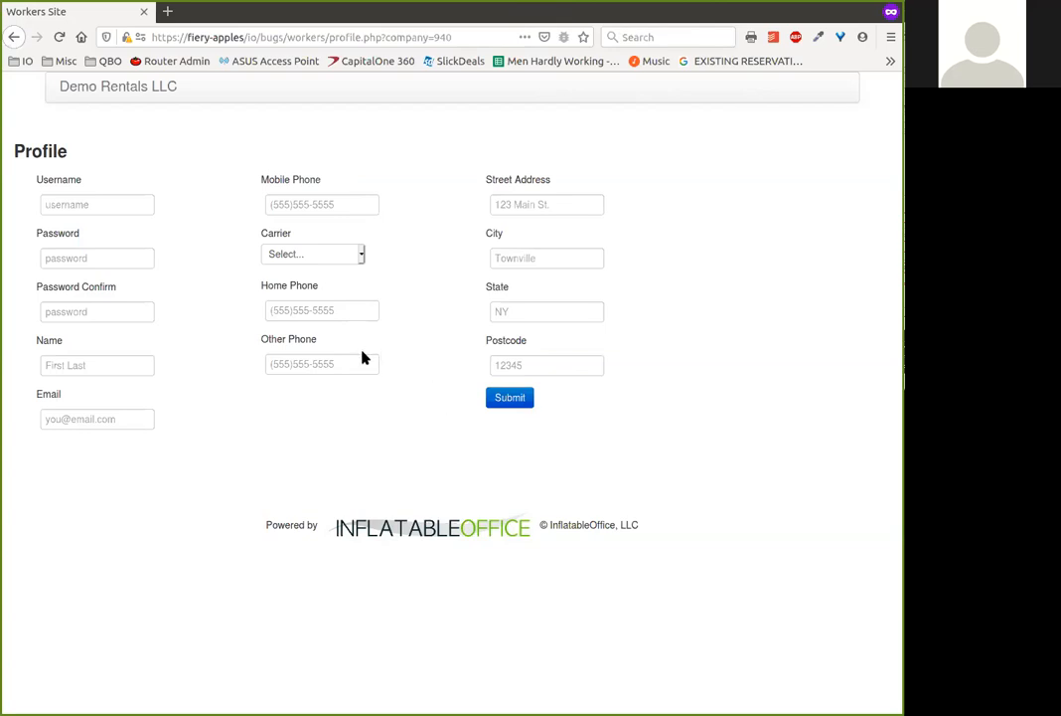
Switch back to the Workers list, clear the Approved setting in the third worker's record and save it
key(alt+Tab)
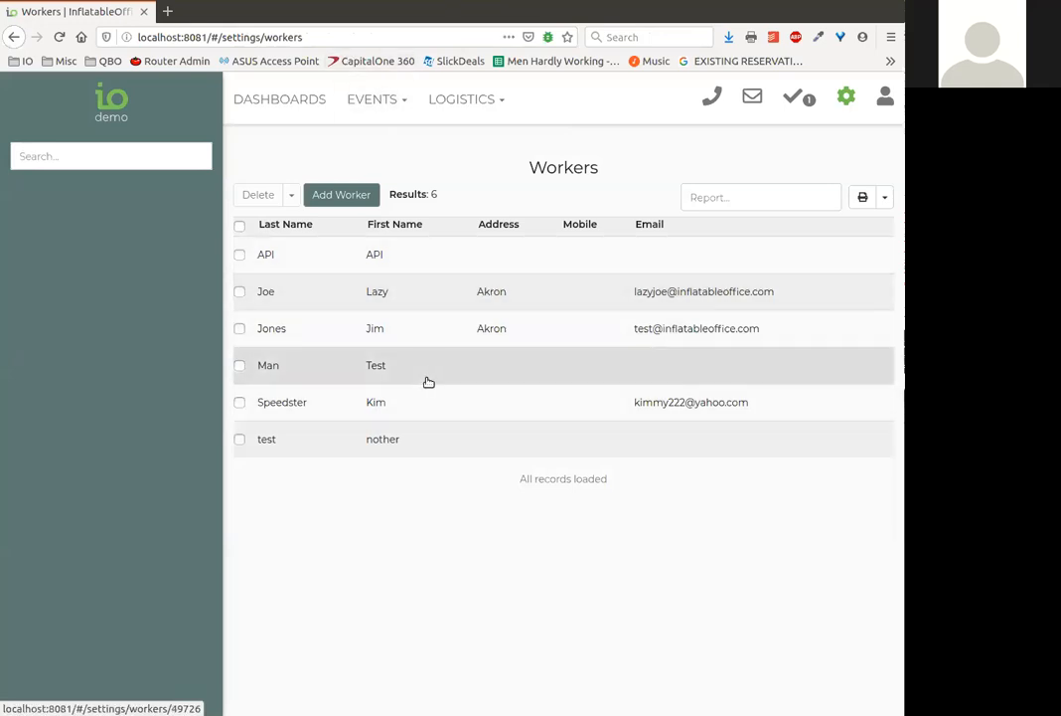
click(490, 338)
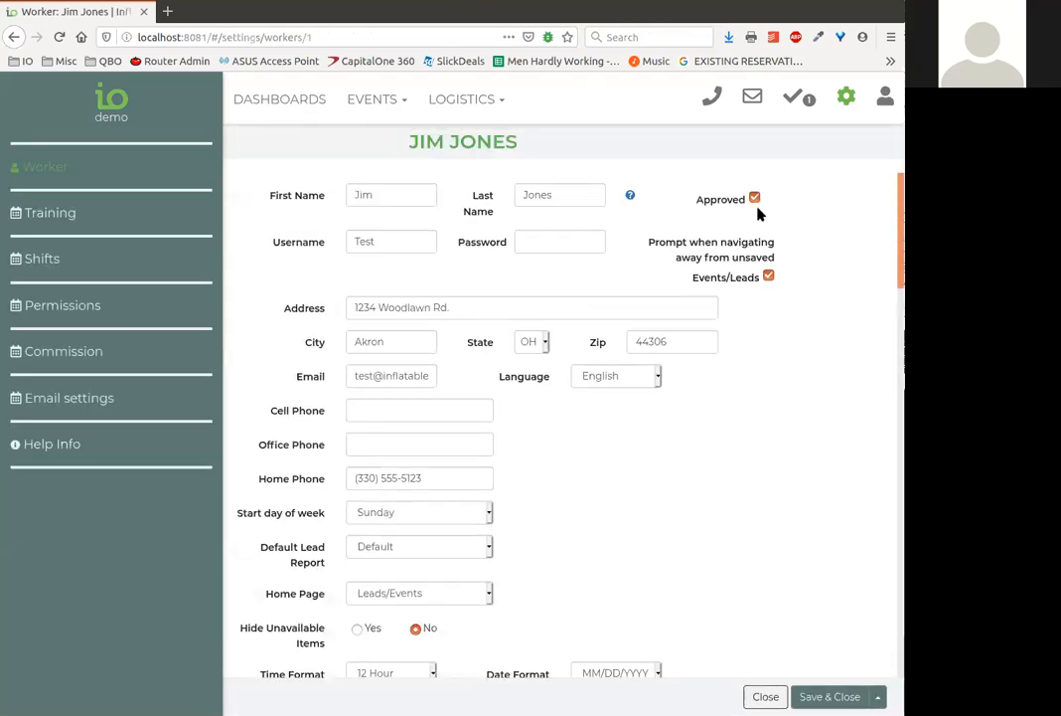
click(754, 199)
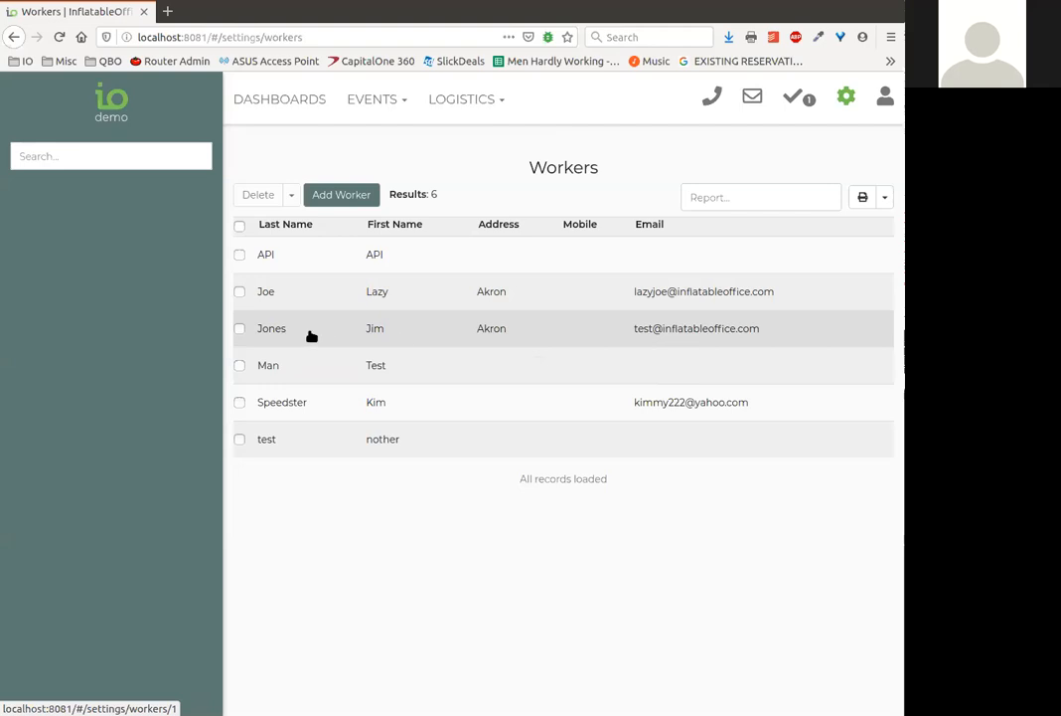
Filter the Workers list with the Unapproved preset and open the first worker's record
click(173, 159)
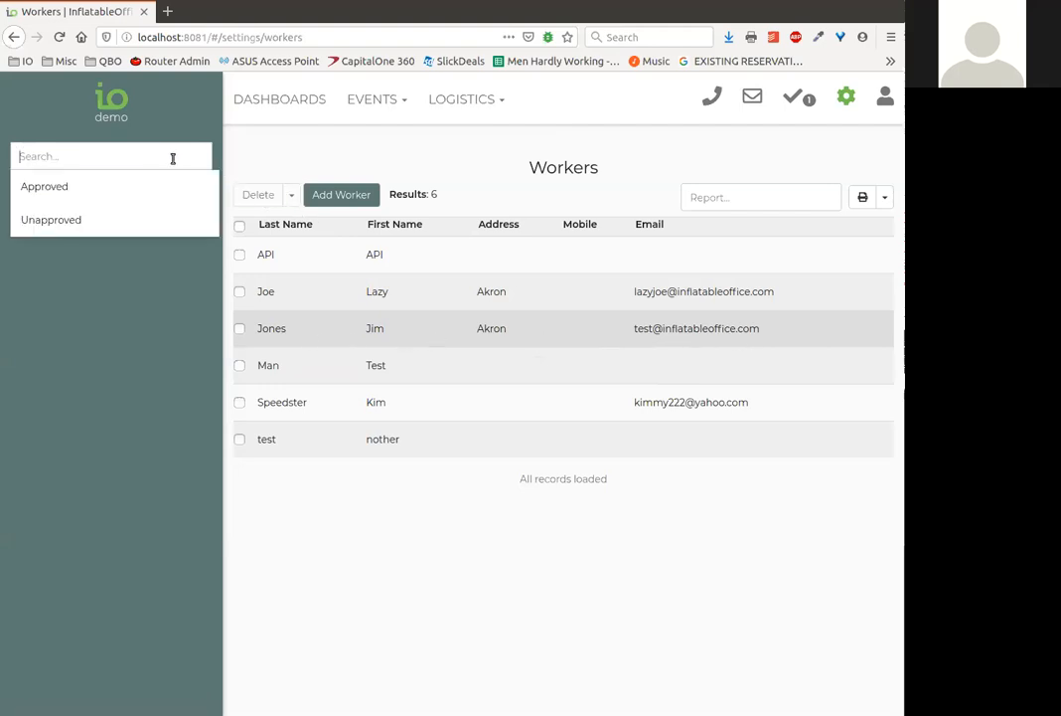
click(71, 224)
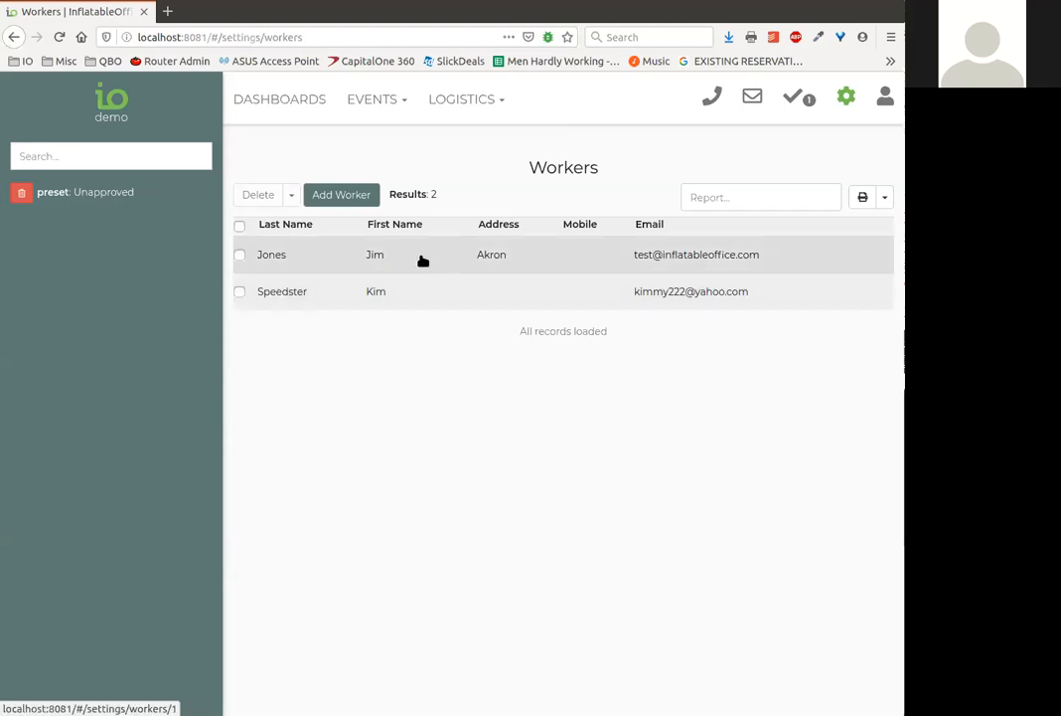
click(450, 265)
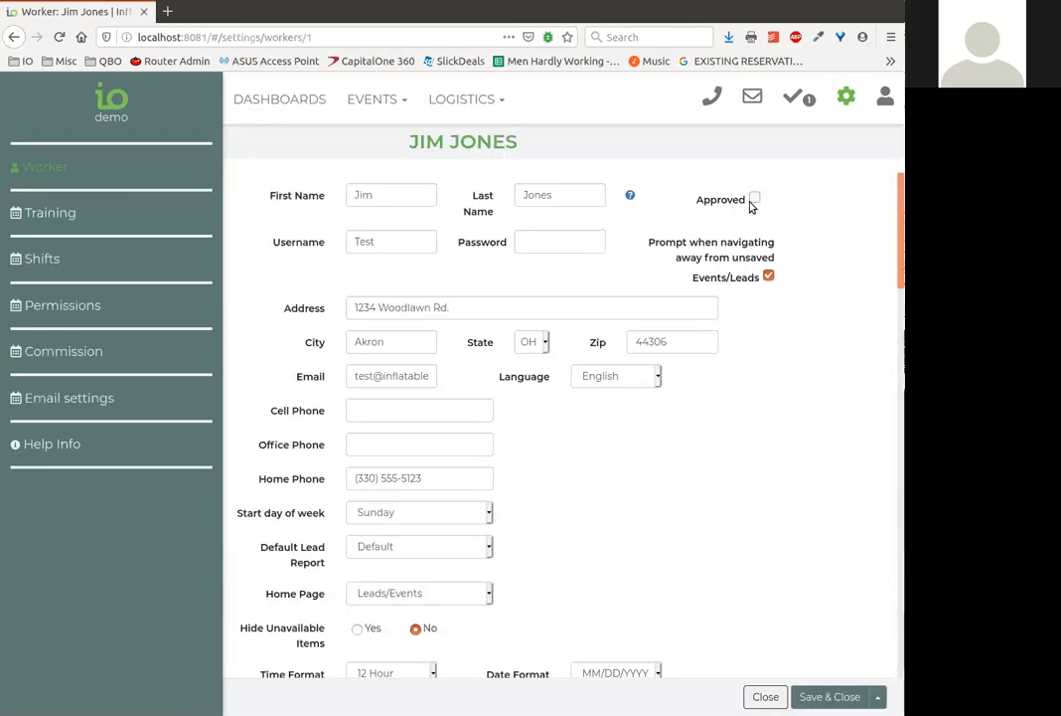
Mark the worker as Approved and review the record's positions, pay rates, permissions, shifts and training
scroll(626, 413, down, 3)
scroll(586, 383, down, 4)
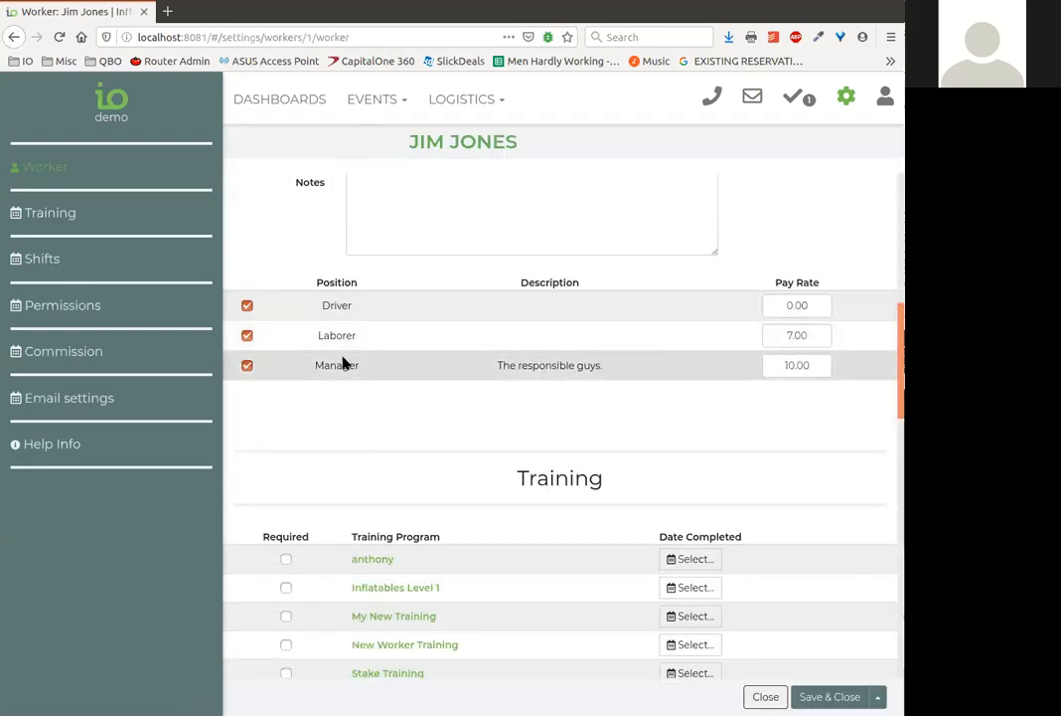
click(79, 307)
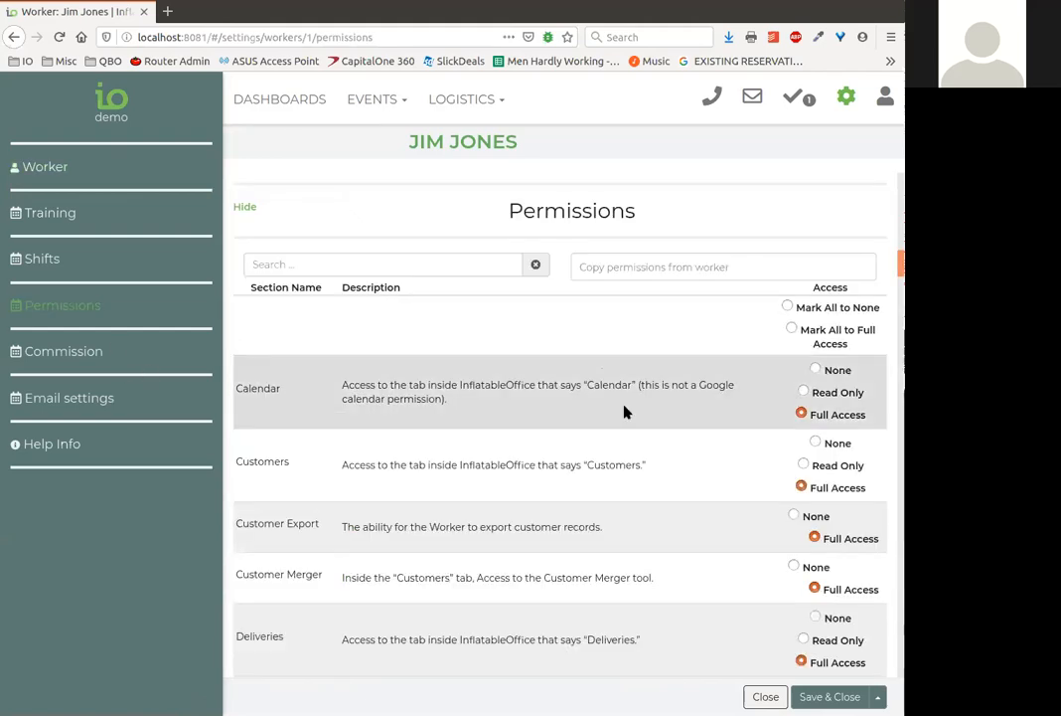
scroll(636, 422, down, 2)
scroll(628, 407, up, 4)
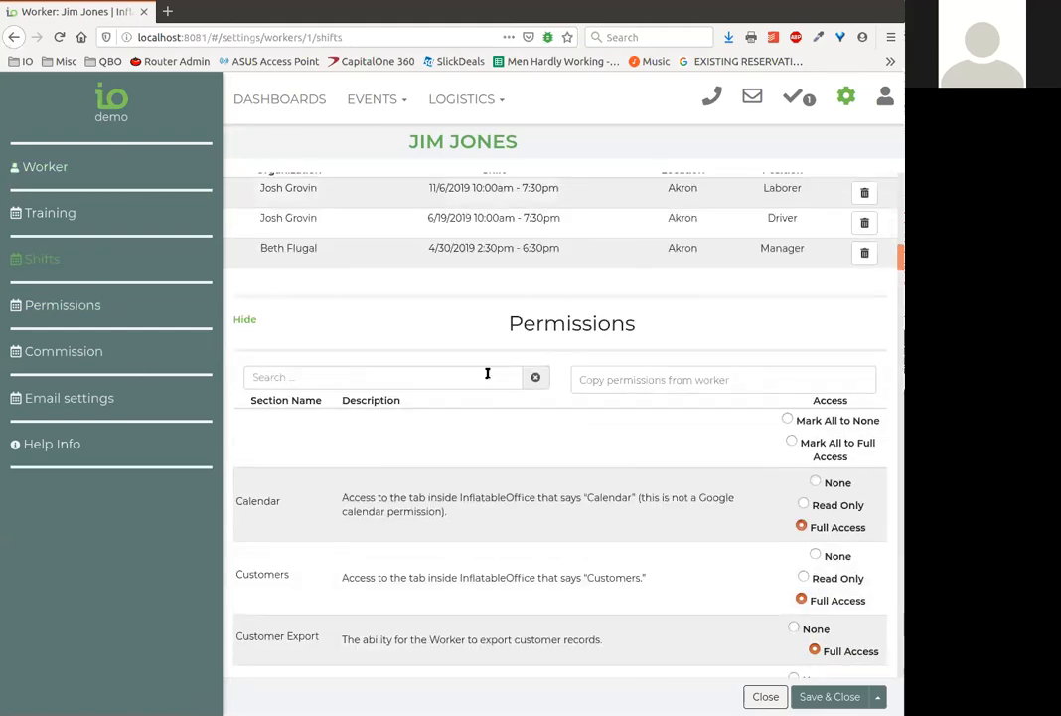
scroll(517, 397, up, 4)
scroll(544, 336, up, 8)
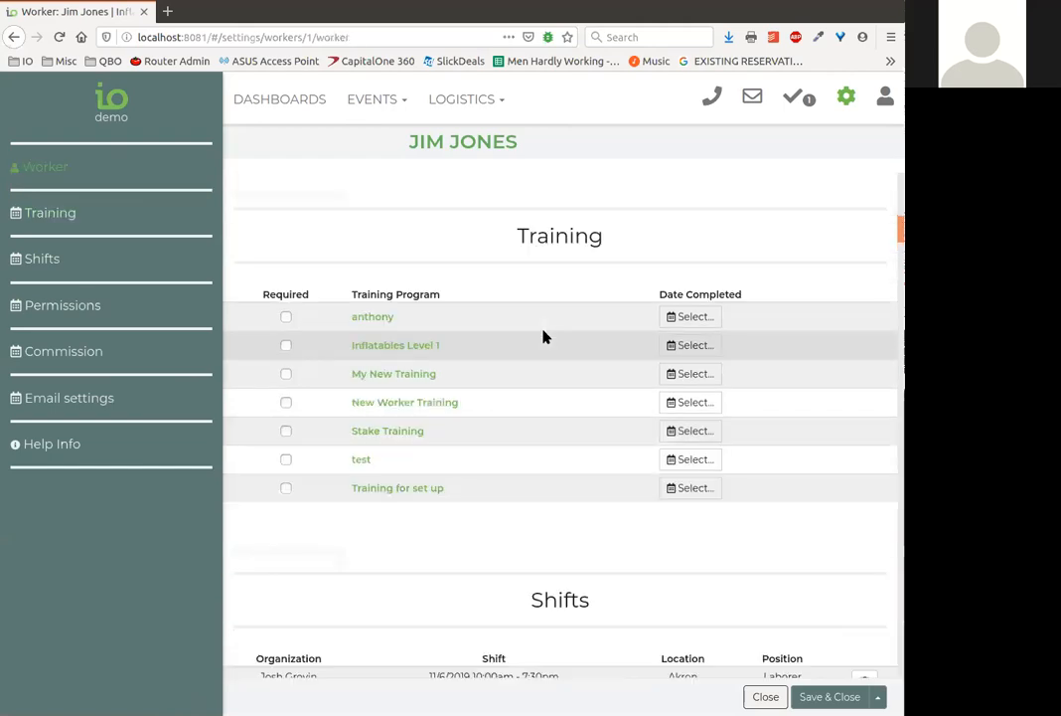
scroll(543, 336, up, 1)
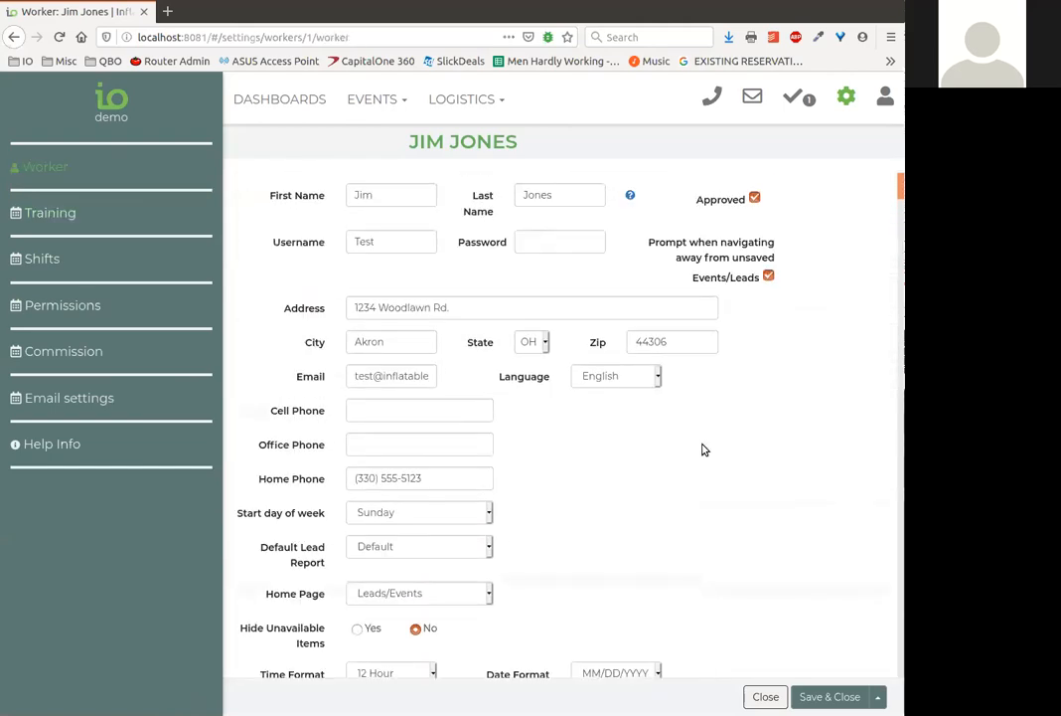